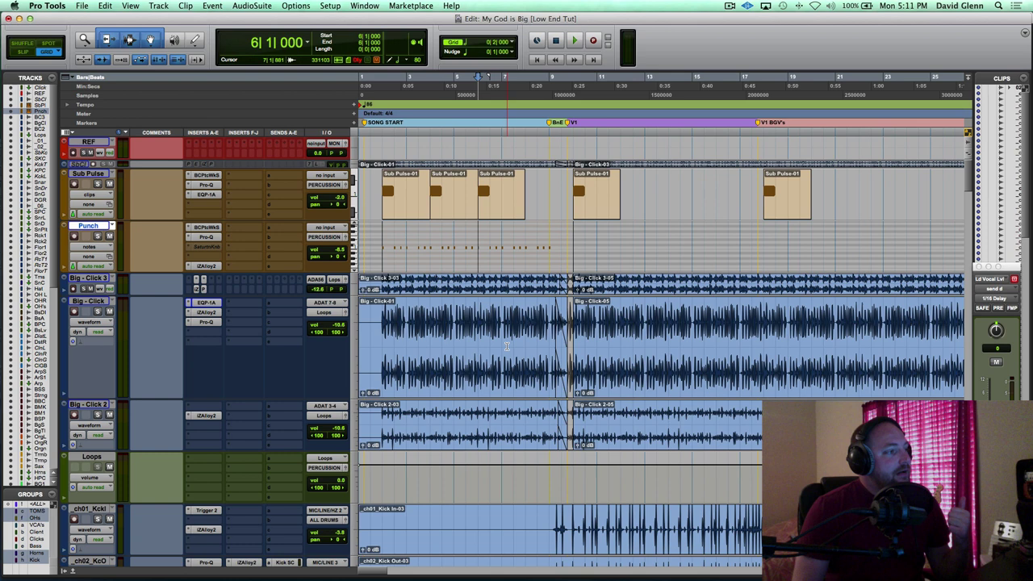
# Play the session from near the start to hear the loops with Sub Pulse and Punch, then stop
pyautogui.press('Return')
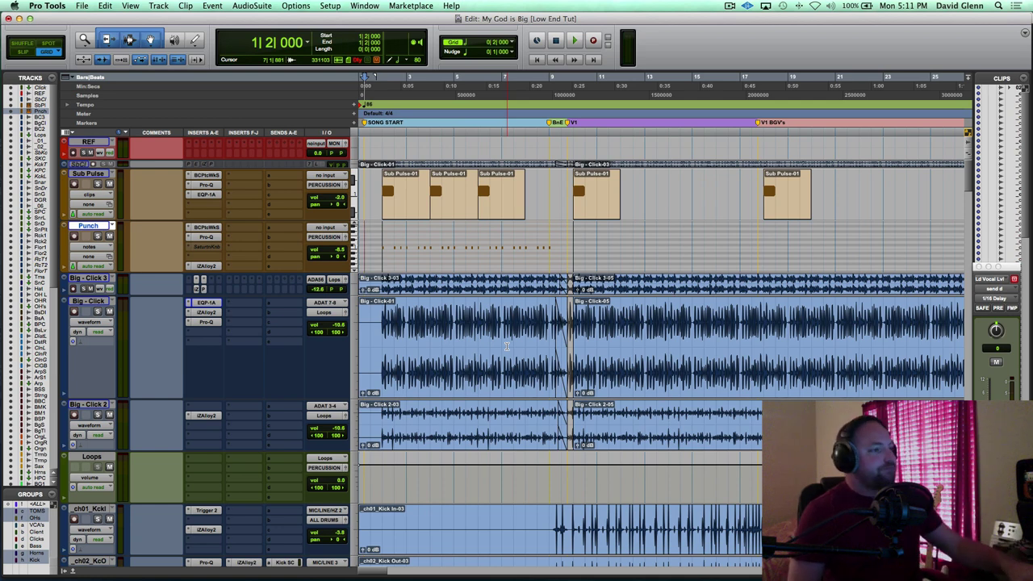
pyautogui.press('space')
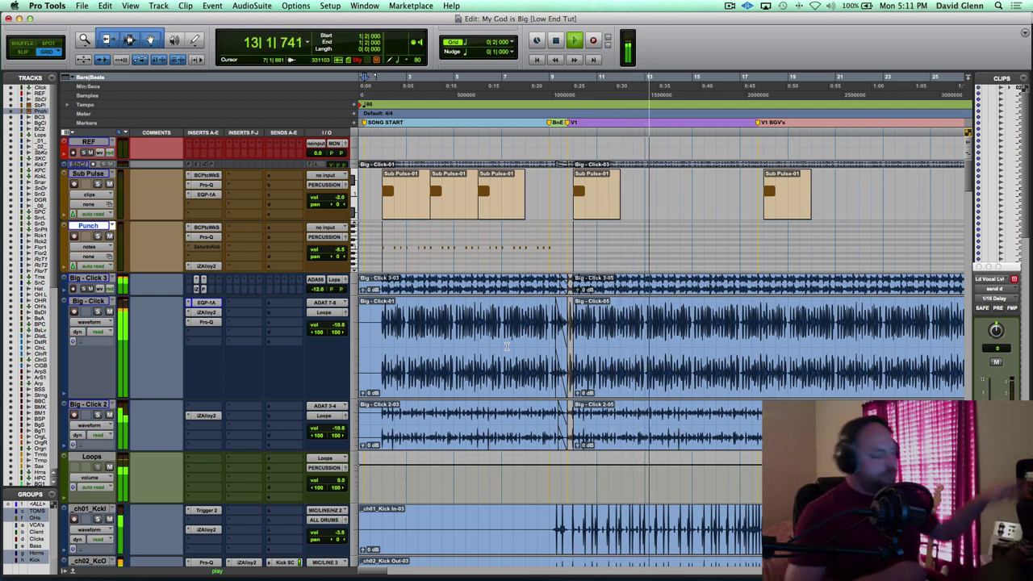
pyautogui.press('space')
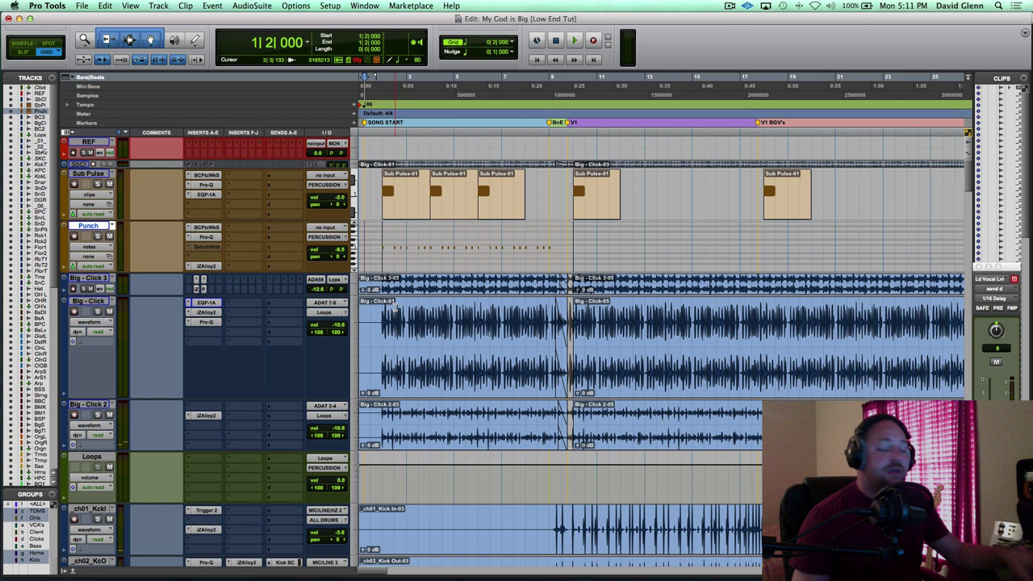
# Solo the Big - Click 2 and Big - Click 3 tracks and play them back alone
pyautogui.click(369, 281)
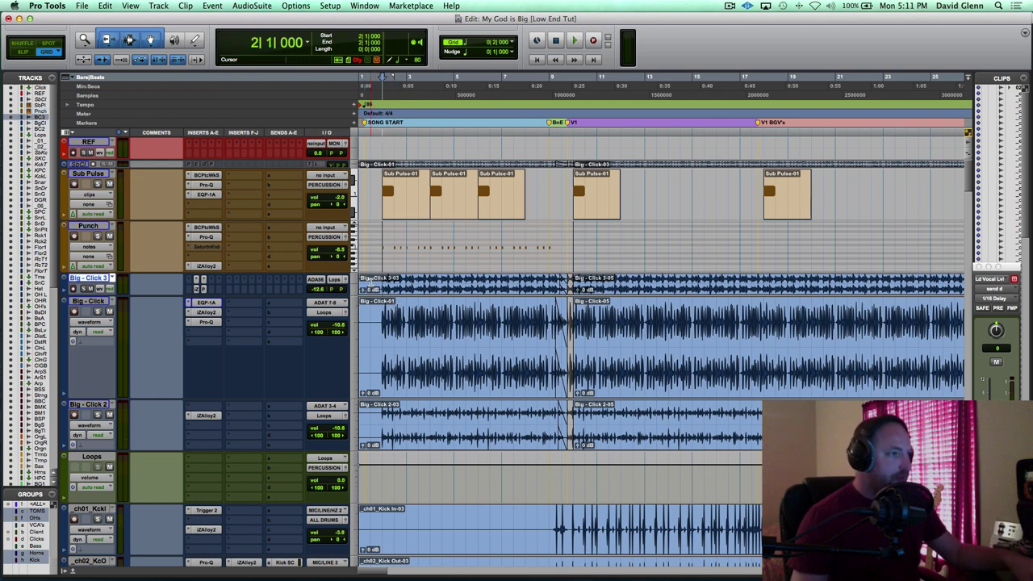
pyautogui.keyDown('shift'); pyautogui.click(94, 405); pyautogui.keyUp('shift')
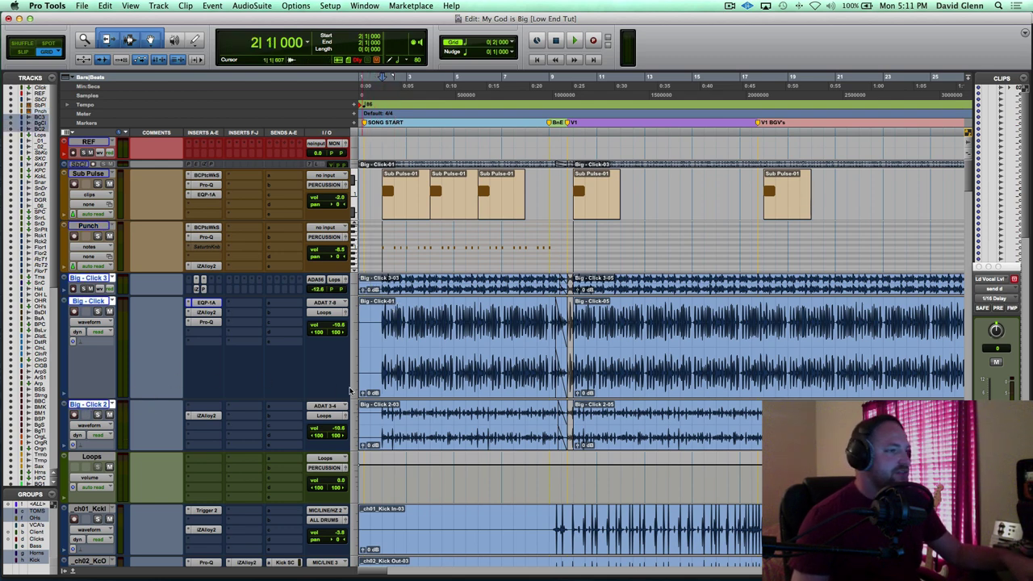
pyautogui.hotkey('shift', 's')
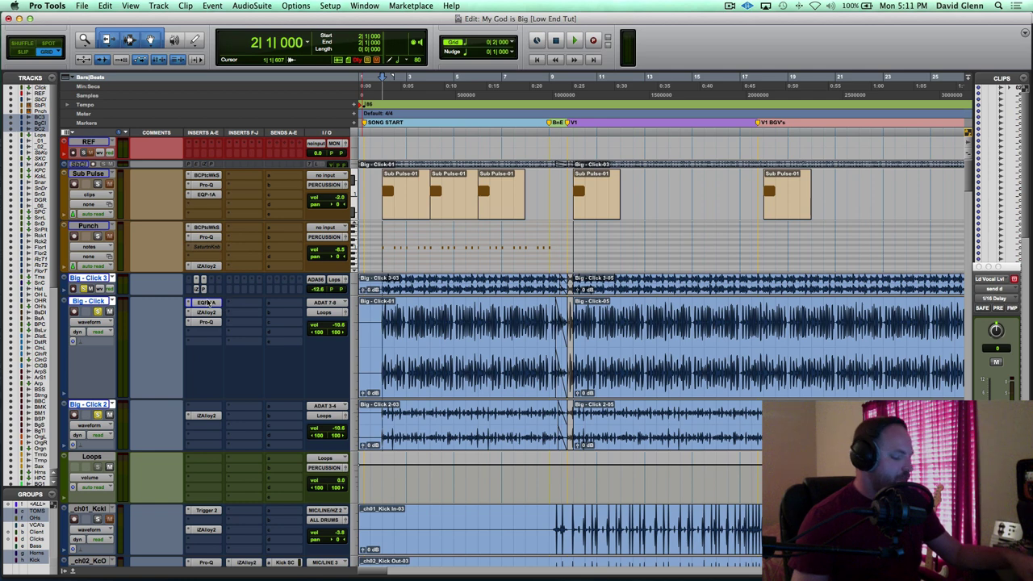
pyautogui.moveTo(206, 302); pyautogui.dragTo(206, 322)
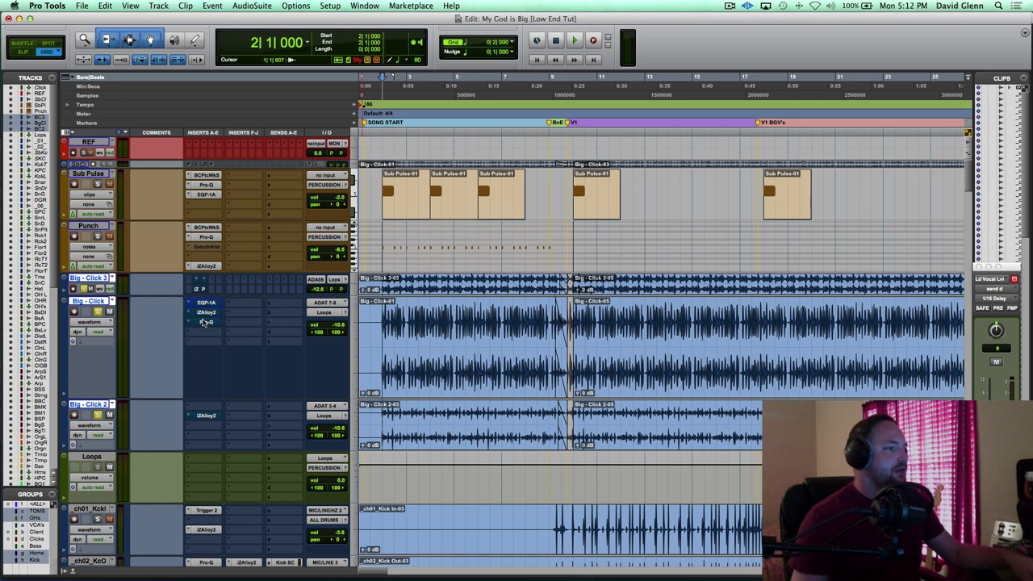
pyautogui.press('space')
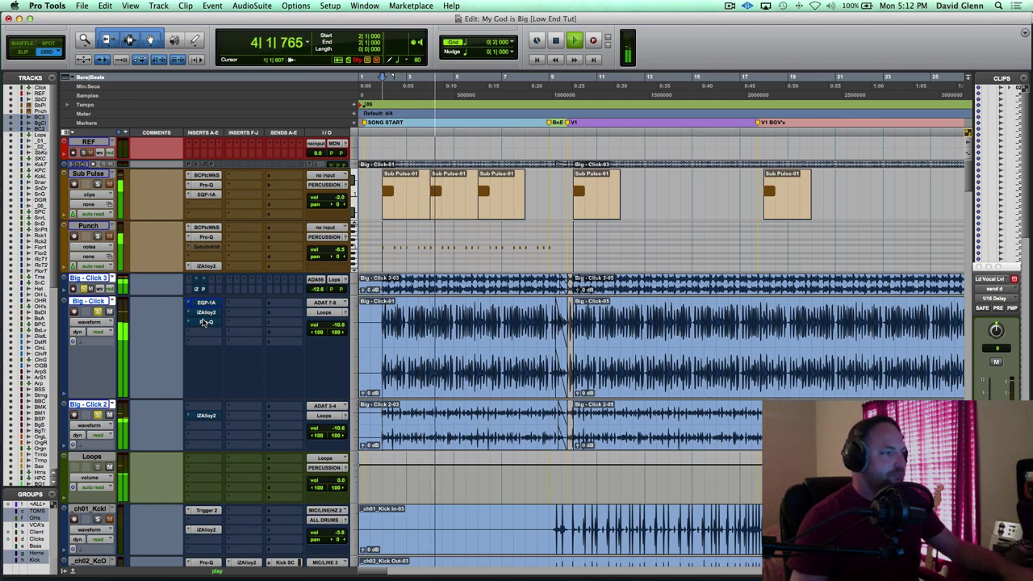
pyautogui.press('space')
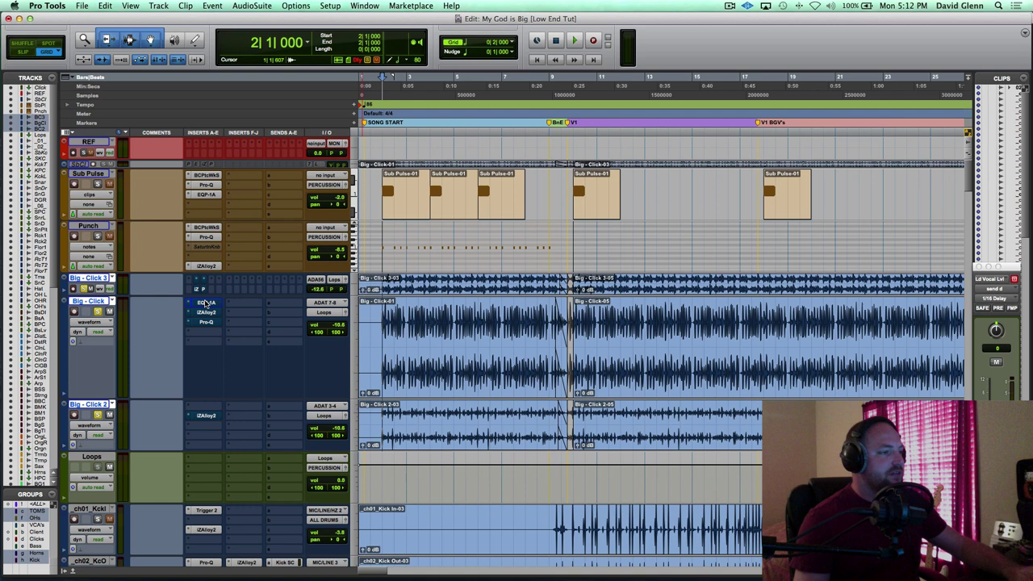
pyautogui.press('space')
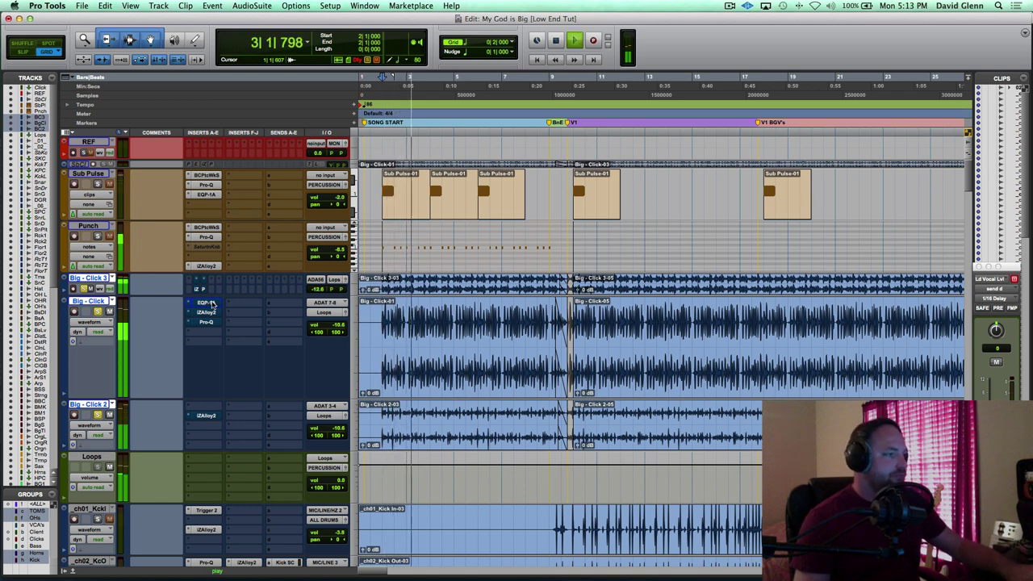
pyautogui.press('space')
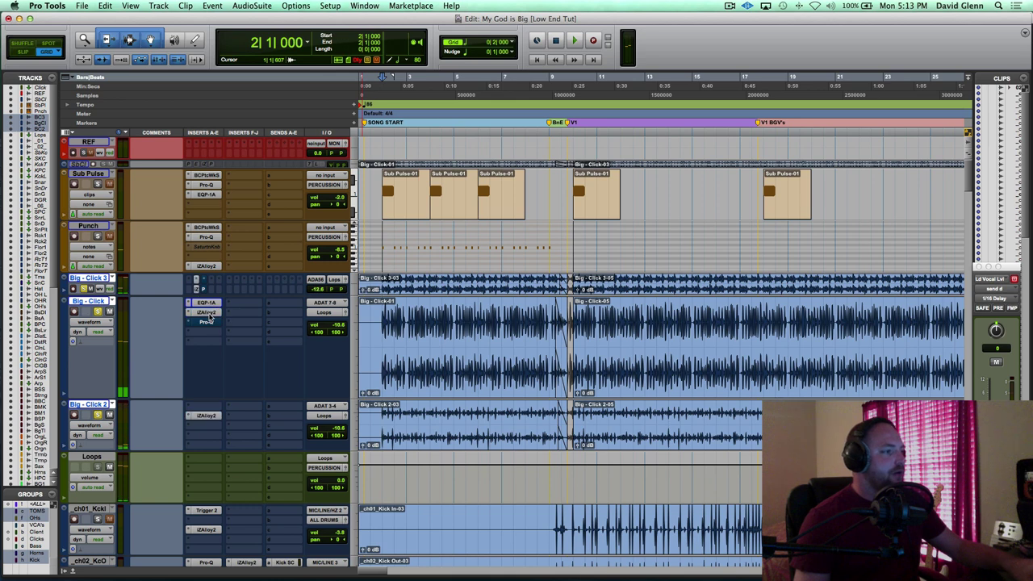
pyautogui.press('space')
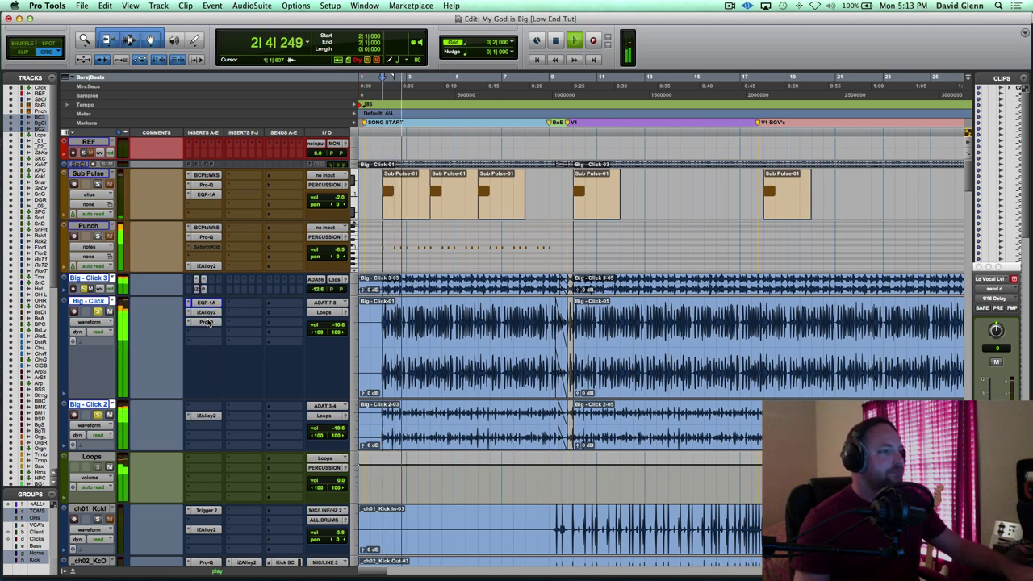
pyautogui.press('space')
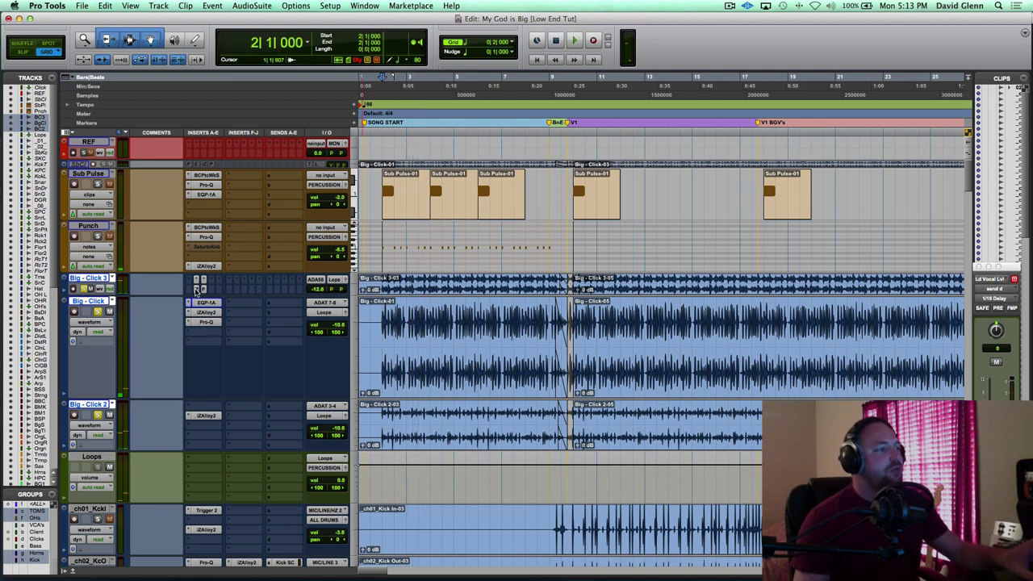
pyautogui.click(198, 291)
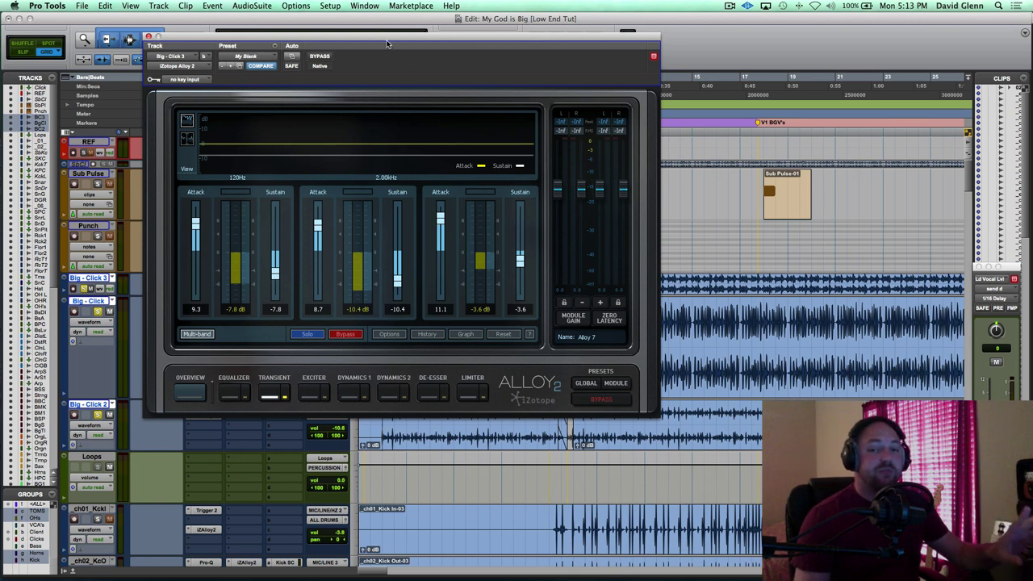
pyautogui.click(186, 140)
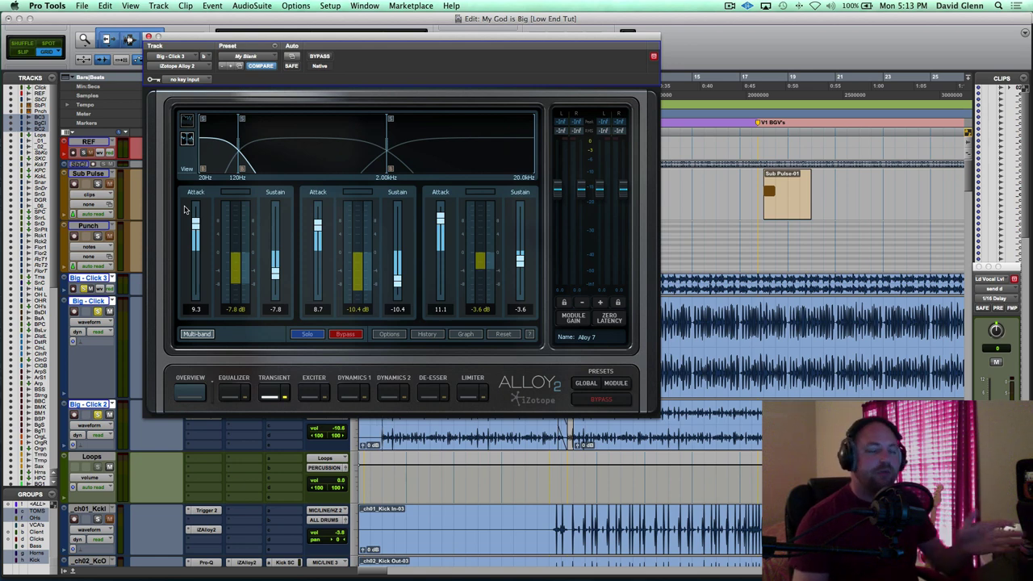
pyautogui.click(148, 37)
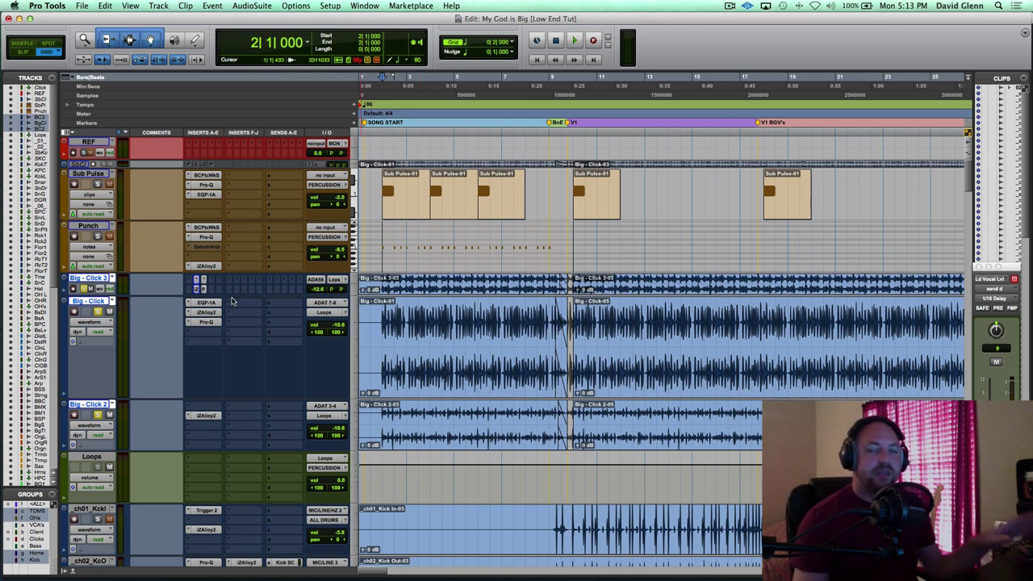
# Bring up the Punch track's PatchWork and Kick synth windows showing the TR809 02 preset
pyautogui.click(92, 229)
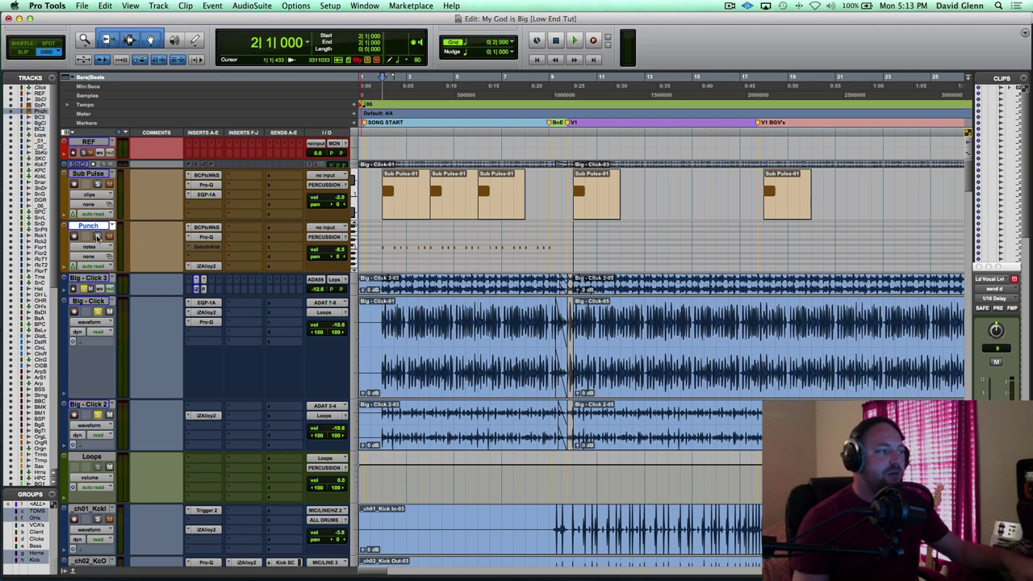
pyautogui.click(205, 227)
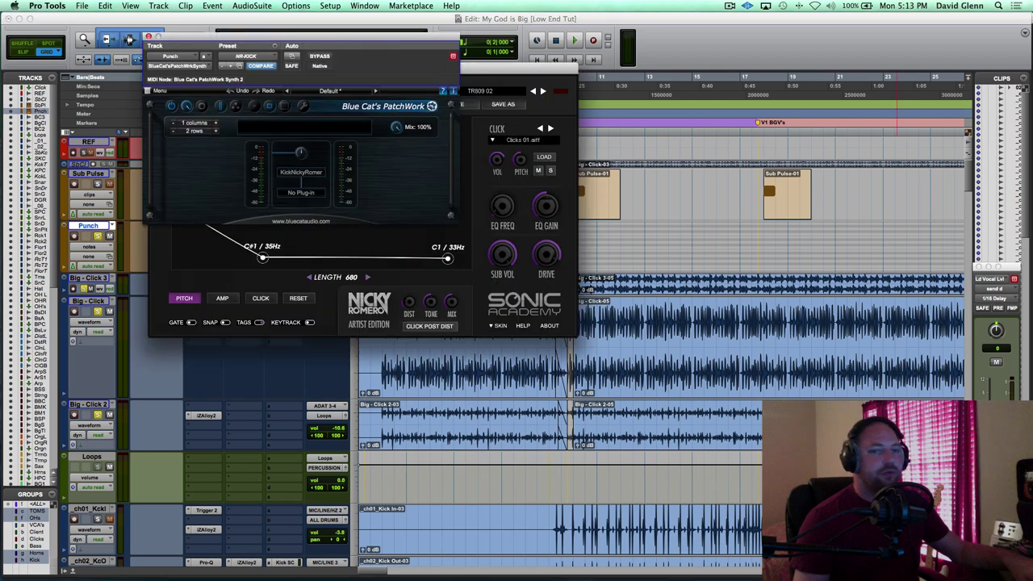
pyautogui.moveTo(359, 39); pyautogui.dragTo(305, 44)
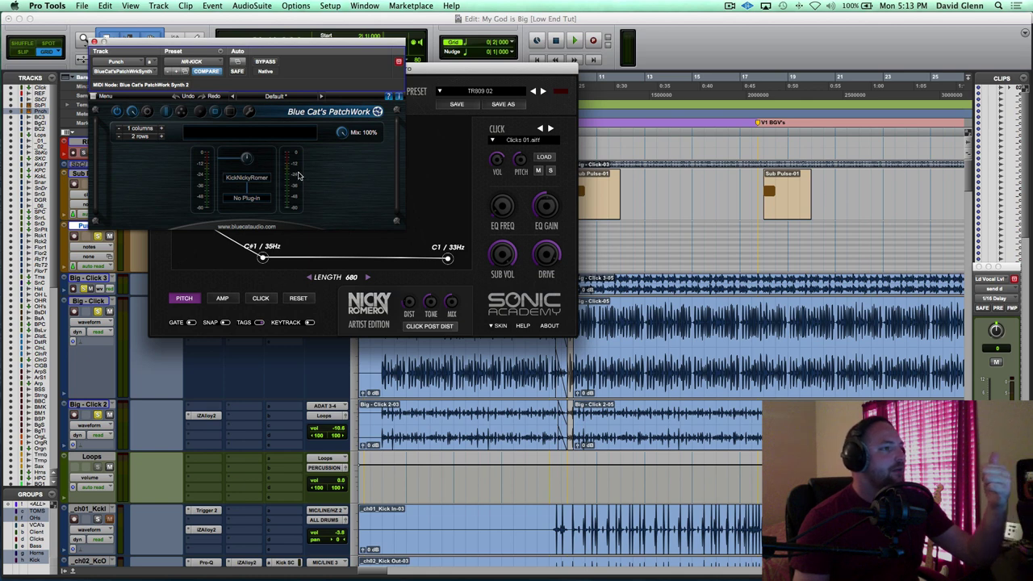
pyautogui.click(467, 70)
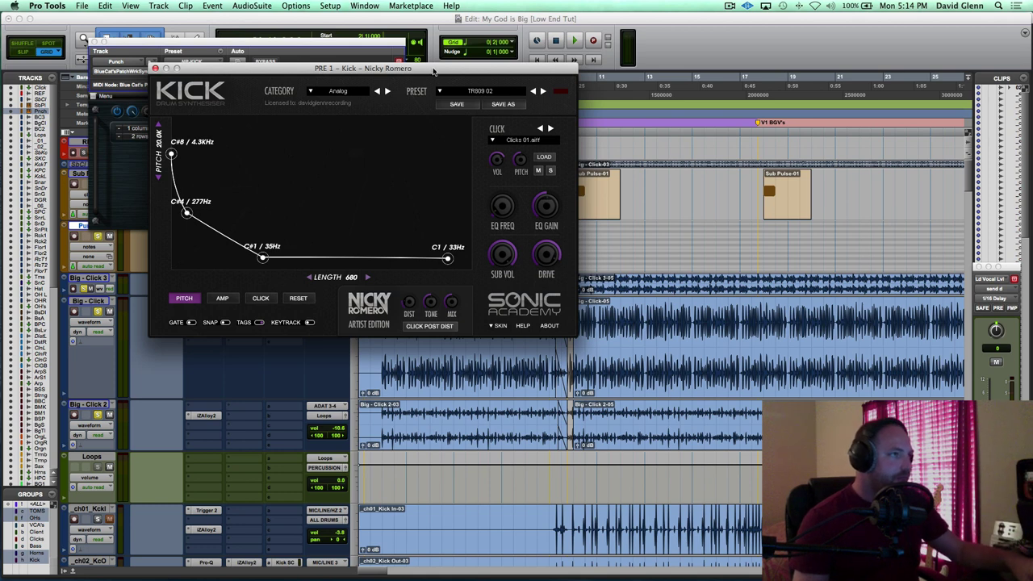
pyautogui.moveTo(434, 72); pyautogui.dragTo(415, 69)
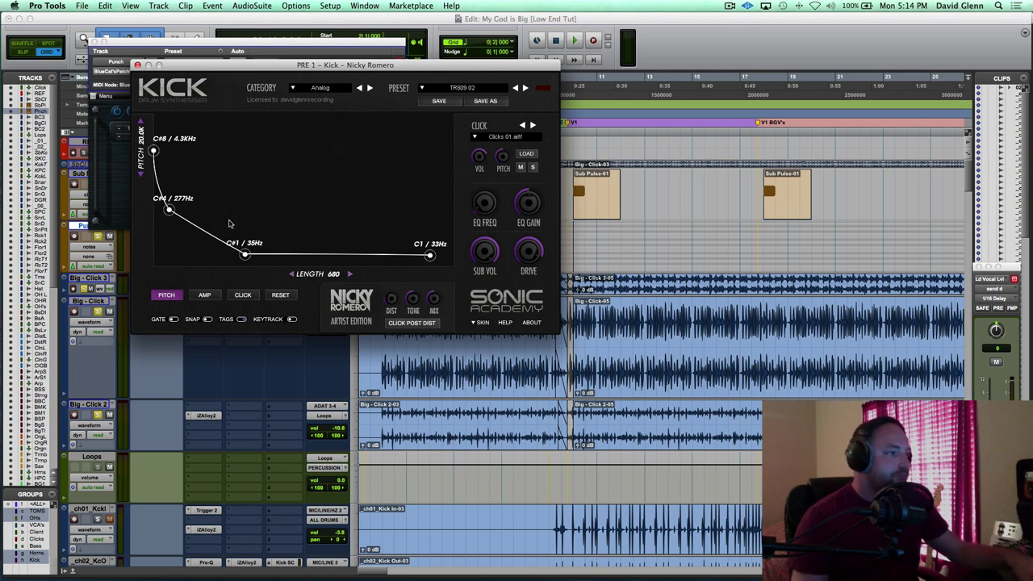
# Audition the Punch kick briefly, then select Sub Pulse and close the kick synth windows
pyautogui.click(694, 45)
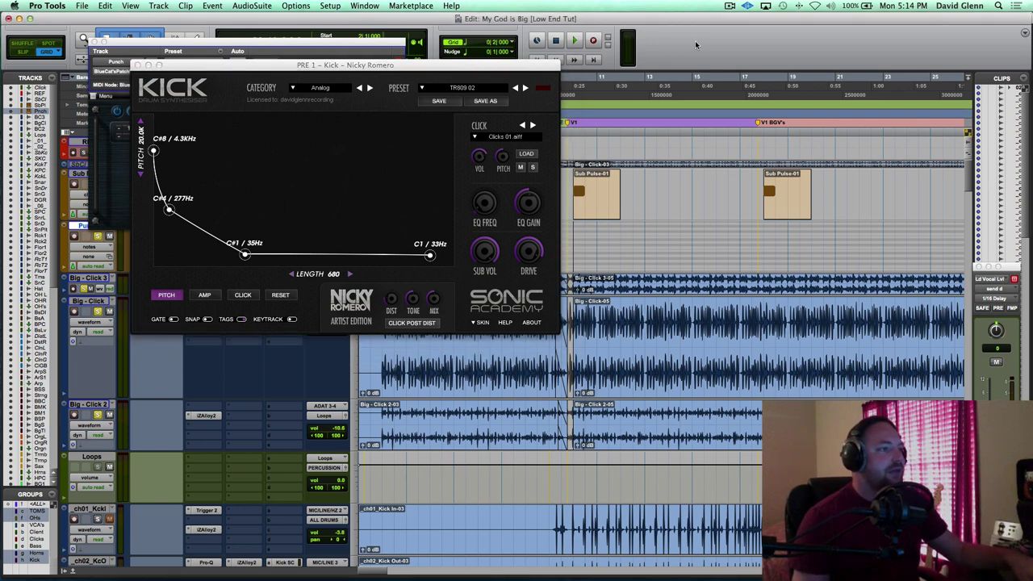
pyautogui.press('space')
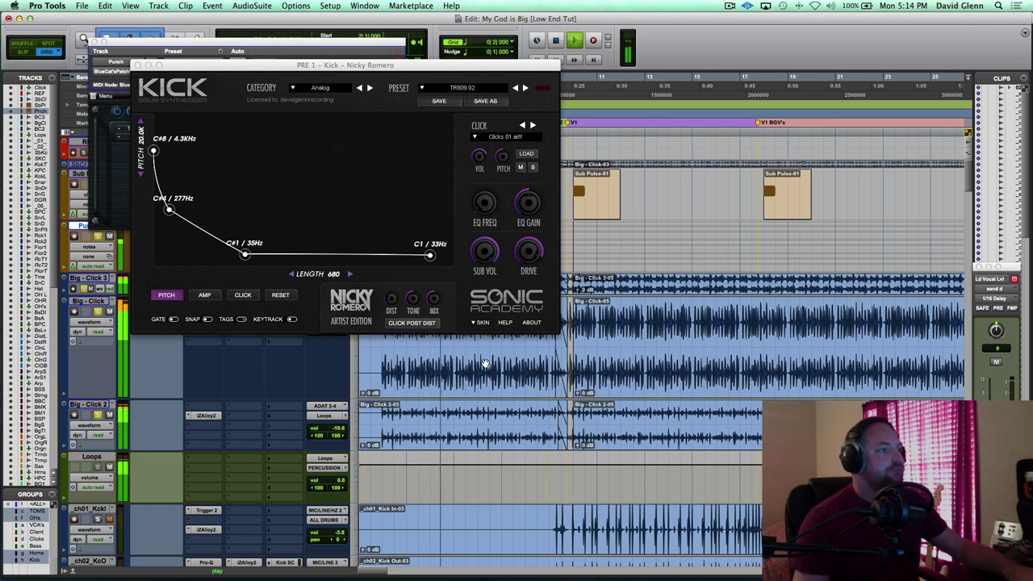
pyautogui.press('space')
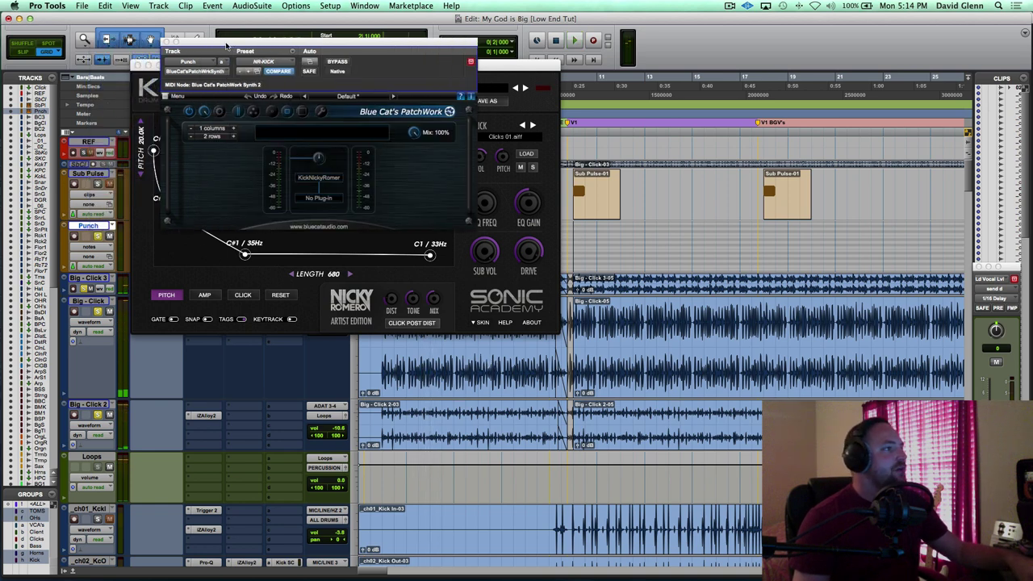
pyautogui.click(94, 176)
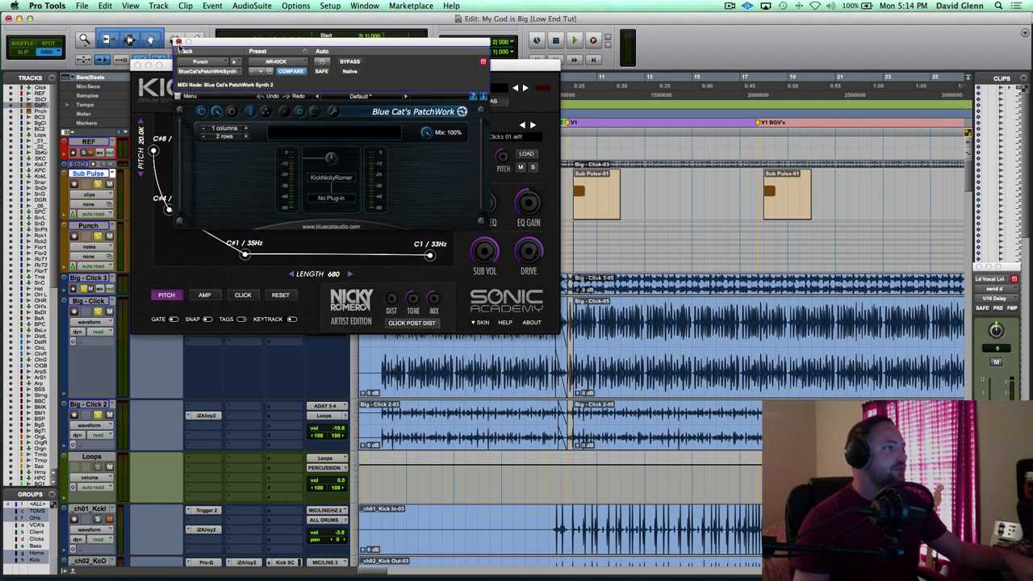
pyautogui.click(178, 42)
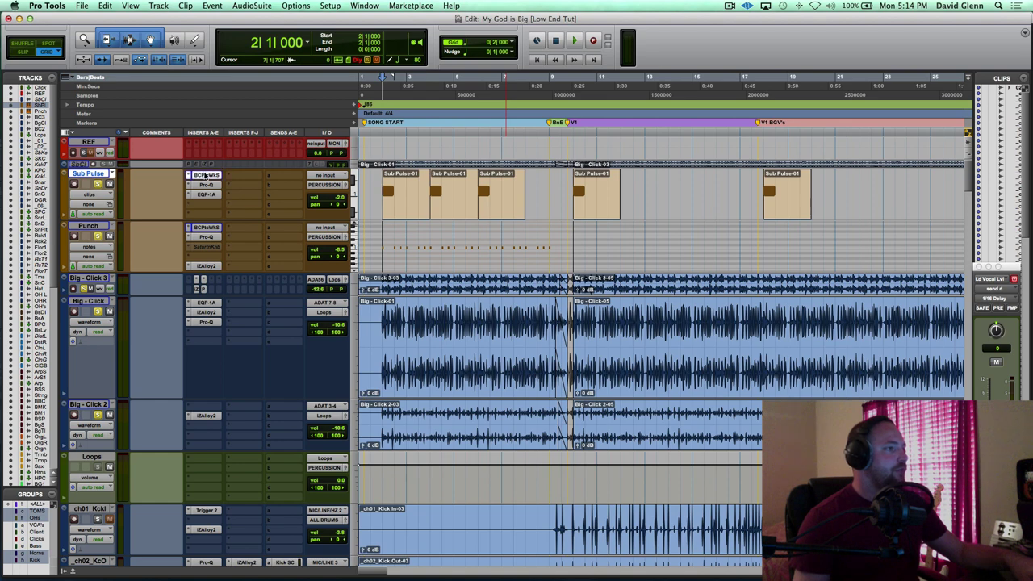
pyautogui.click(206, 174)
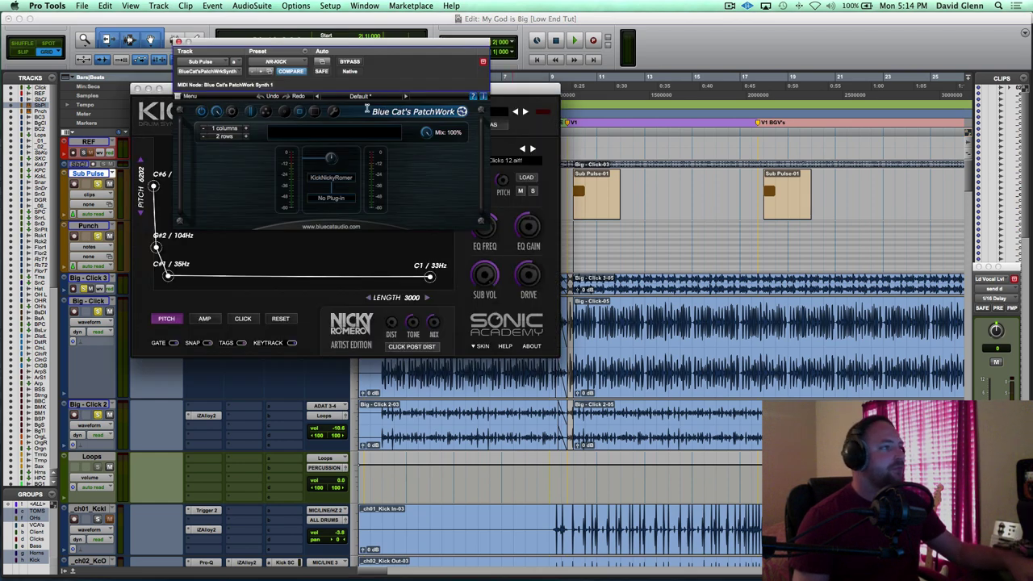
pyautogui.moveTo(522, 95); pyautogui.dragTo(442, 59)
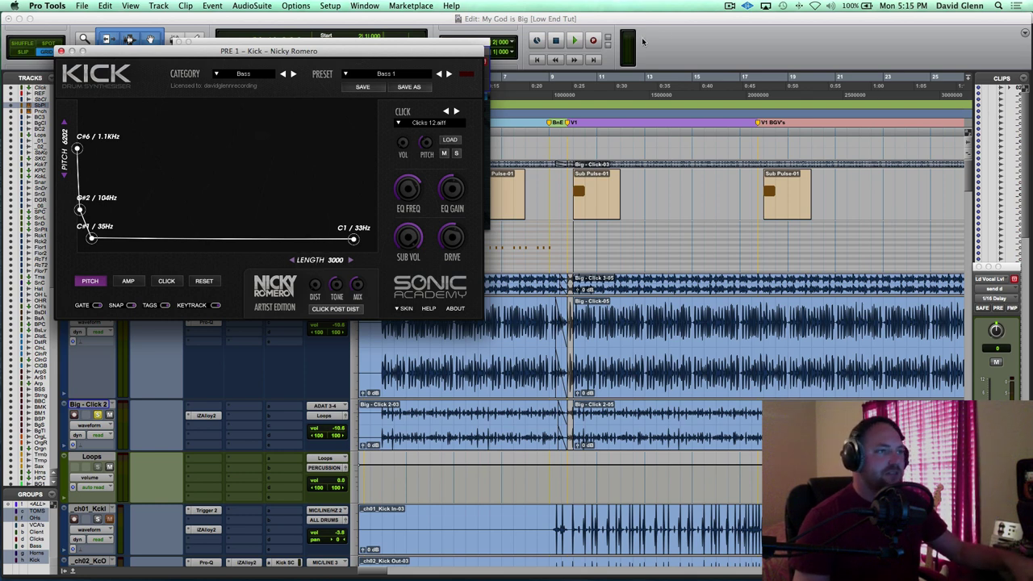
pyautogui.click(682, 35)
pyautogui.press('space')
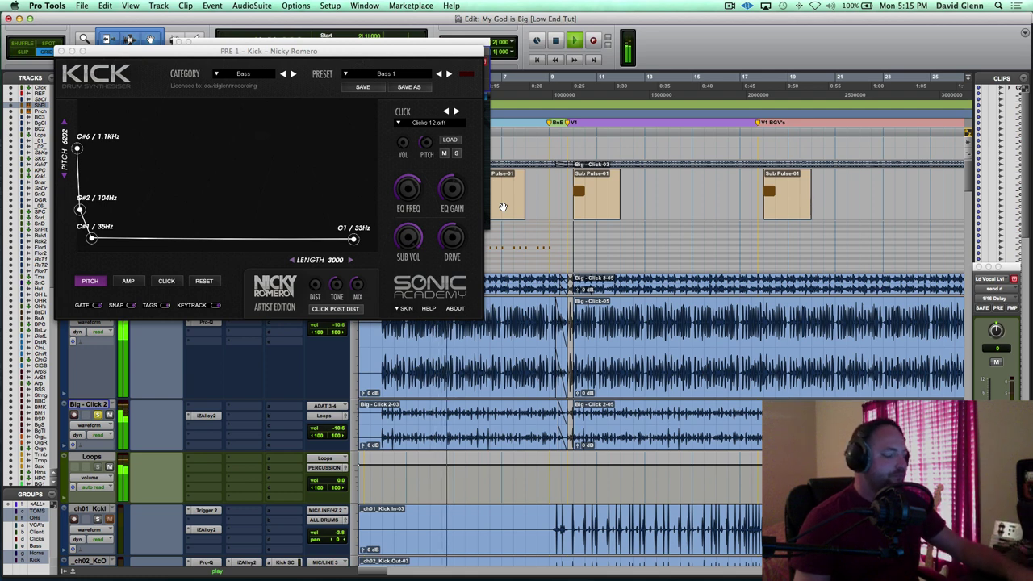
pyautogui.press('space')
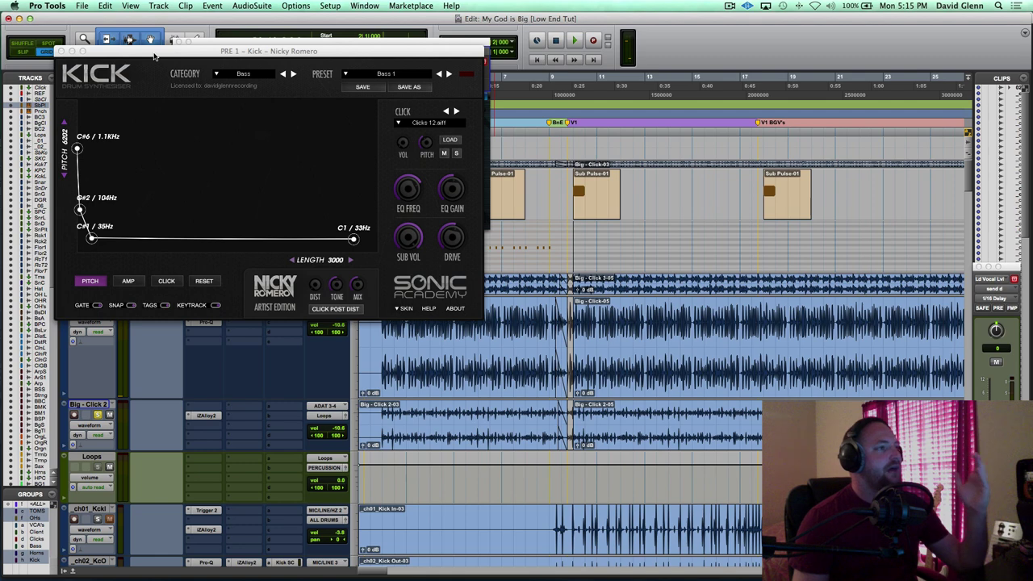
pyautogui.moveTo(154, 55); pyautogui.dragTo(331, 96)
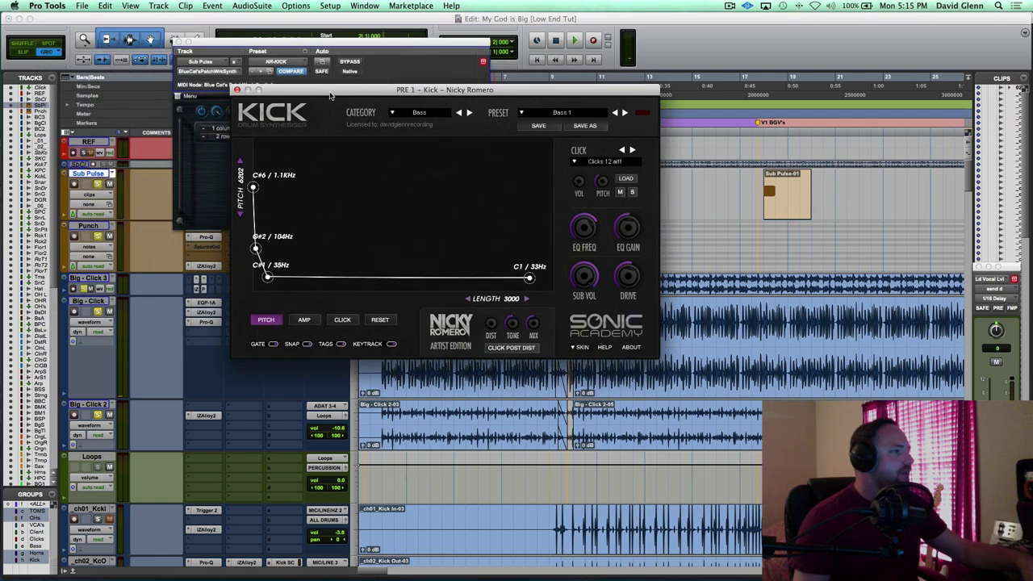
pyautogui.click(179, 41)
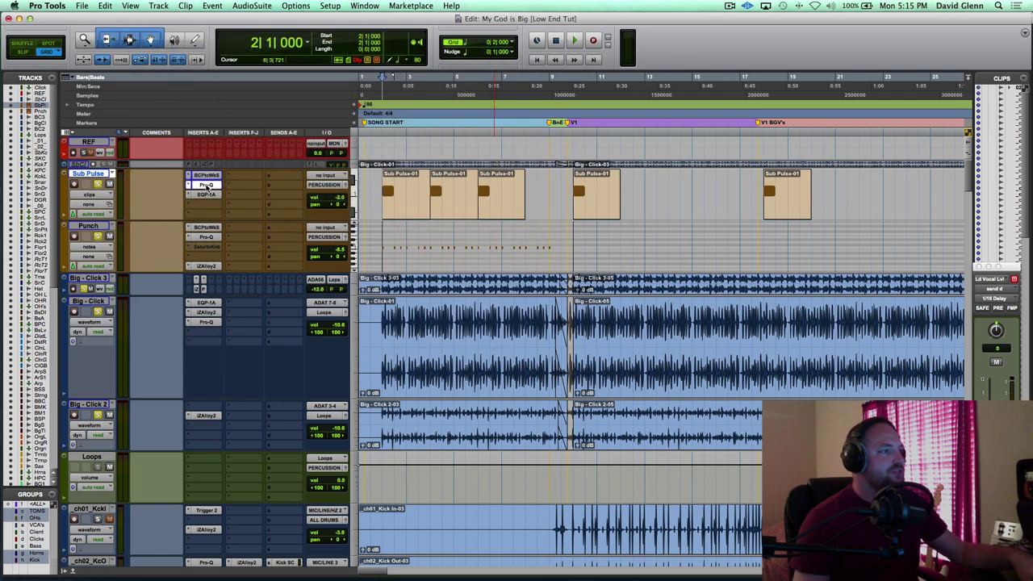
pyautogui.click(205, 186)
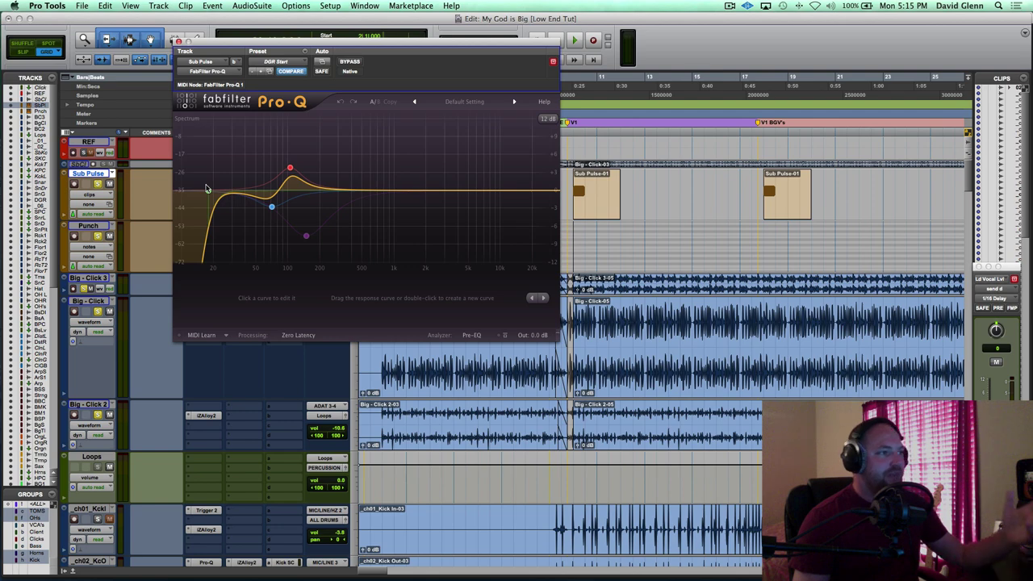
pyautogui.click(207, 190)
pyautogui.click(178, 42)
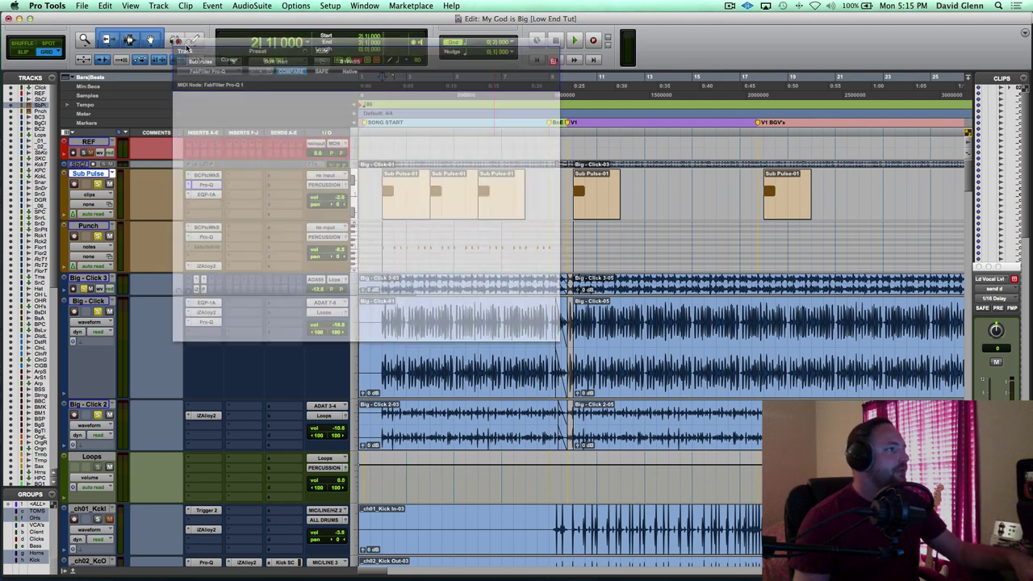
pyautogui.click(207, 196)
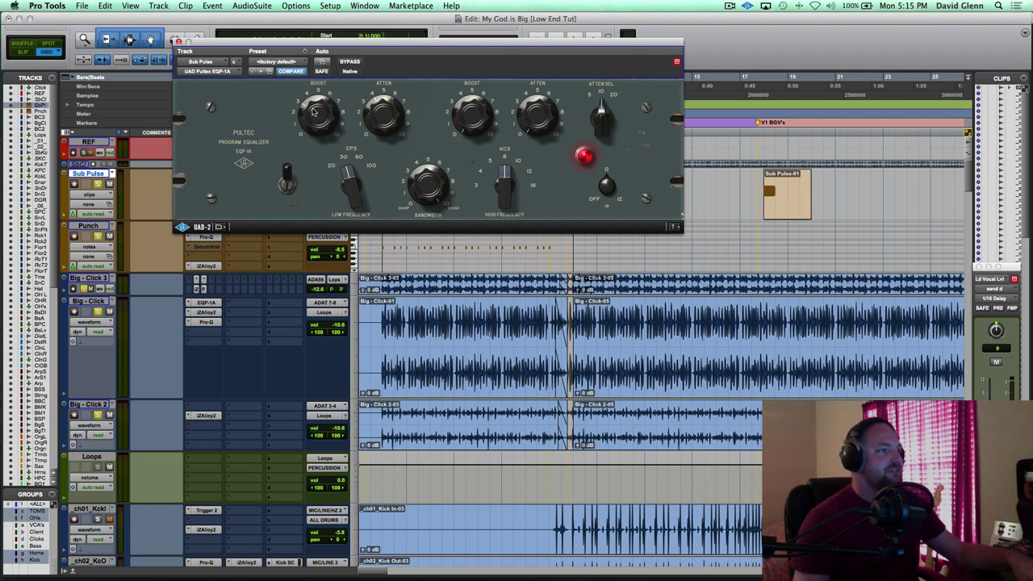
pyautogui.click(179, 41)
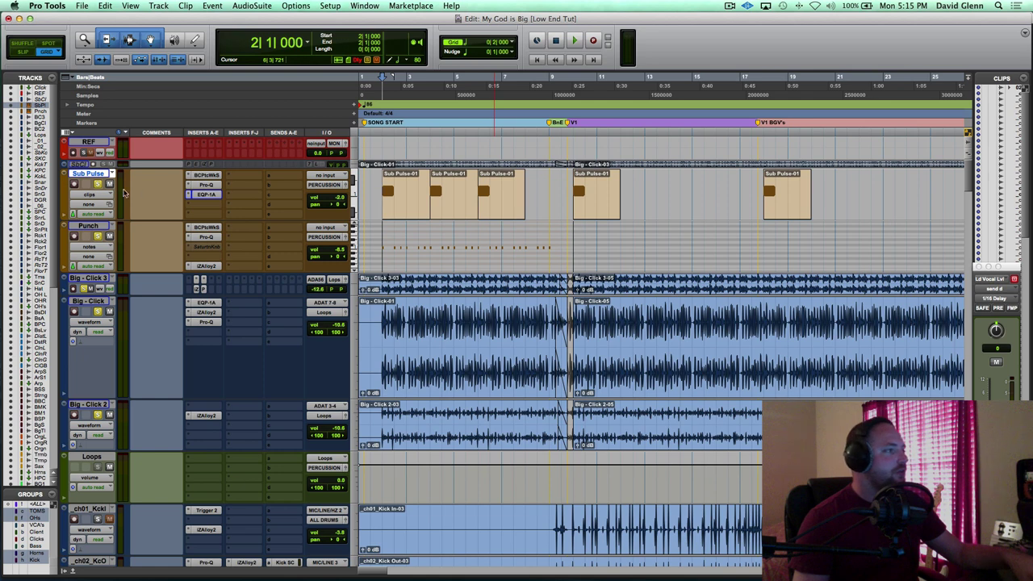
pyautogui.click(91, 278)
pyautogui.keyDown('shift'); pyautogui.click(98, 406); pyautogui.keyUp('shift')
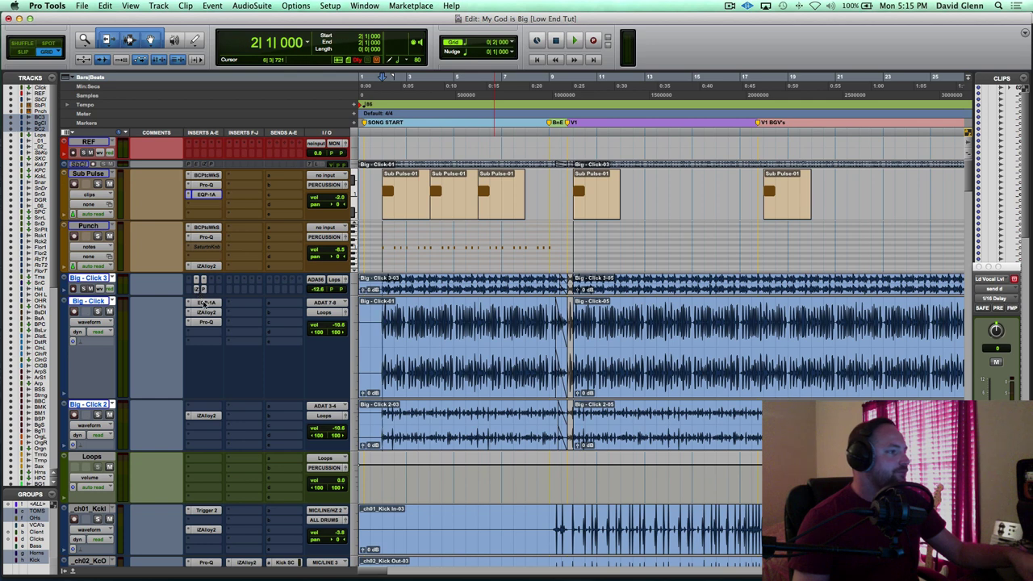
pyautogui.click(204, 311)
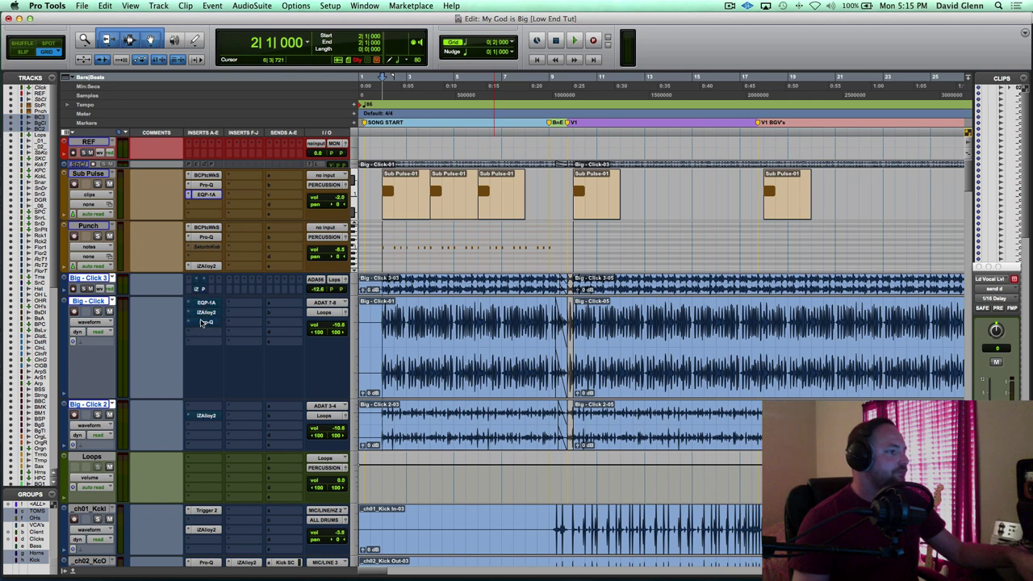
pyautogui.click(88, 225)
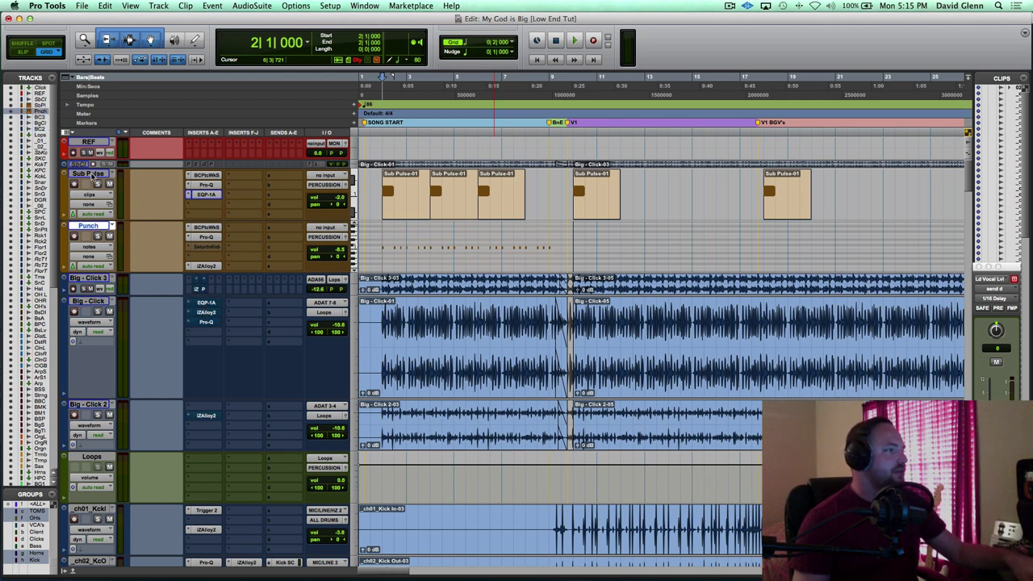
pyautogui.keyDown('shift'); pyautogui.click(92, 174); pyautogui.keyUp('shift')
pyautogui.press('space')
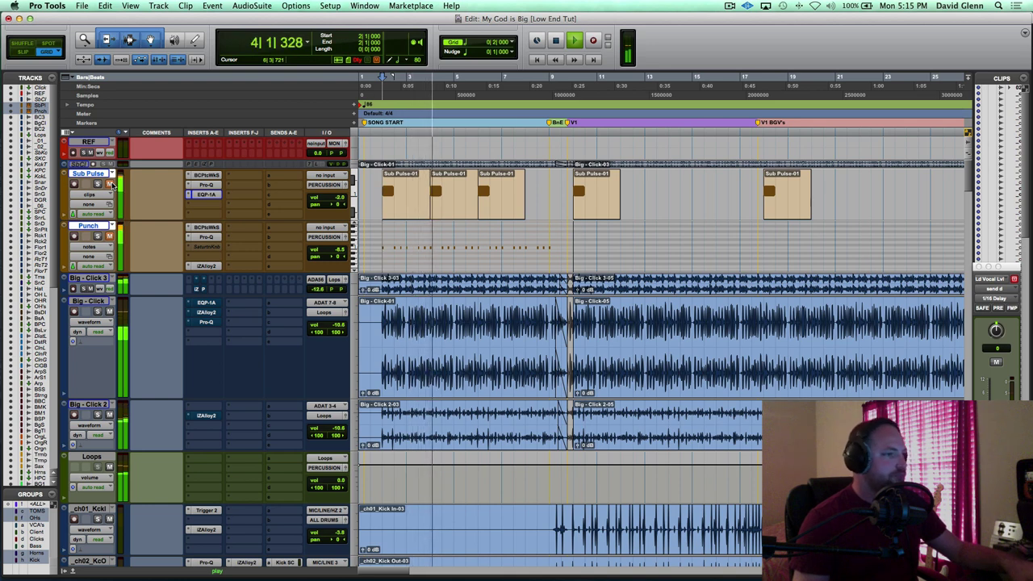
pyautogui.press('space')
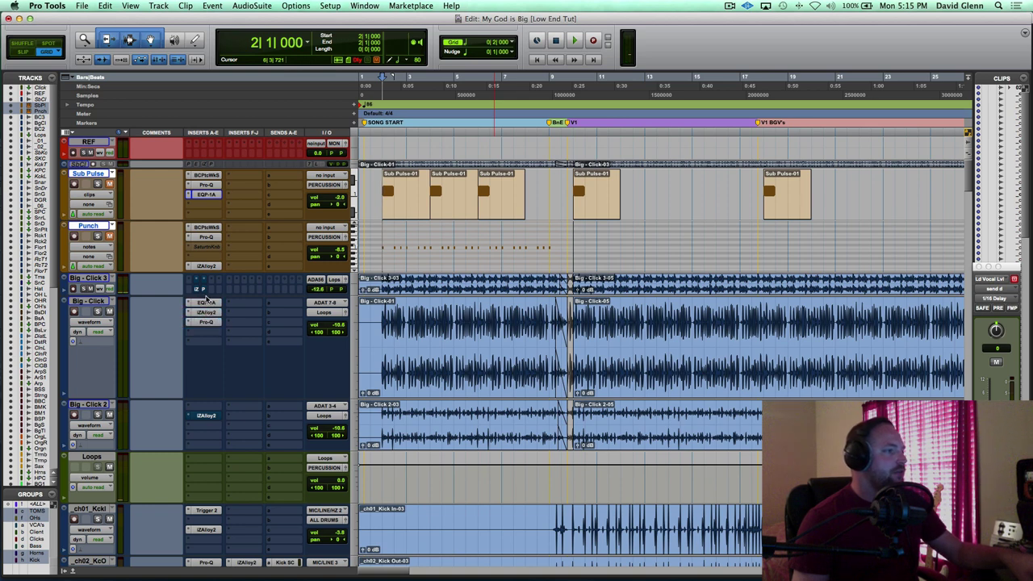
pyautogui.click(89, 278)
pyautogui.keyDown('shift'); pyautogui.click(89, 404); pyautogui.keyUp('shift')
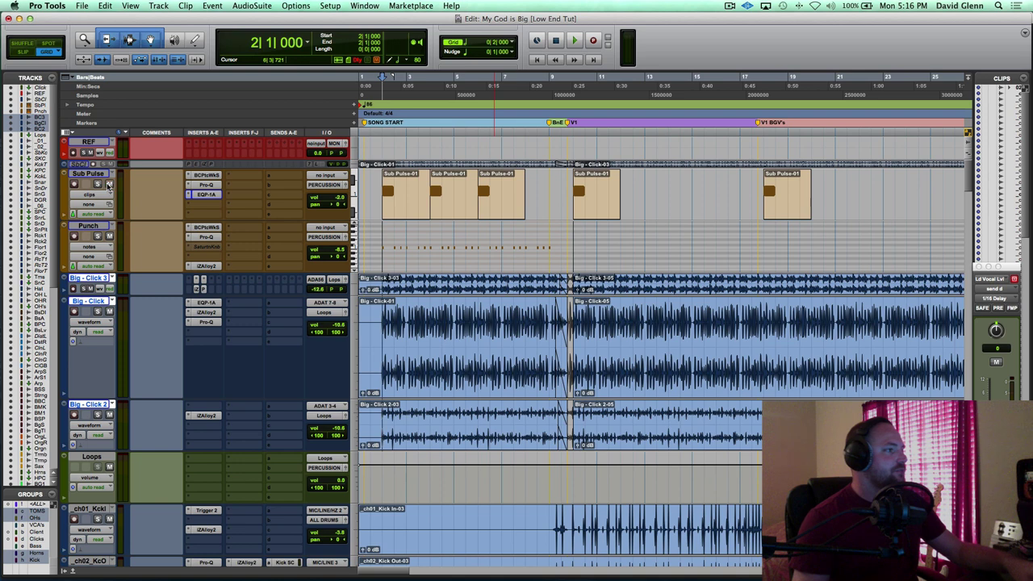
pyautogui.press('space')
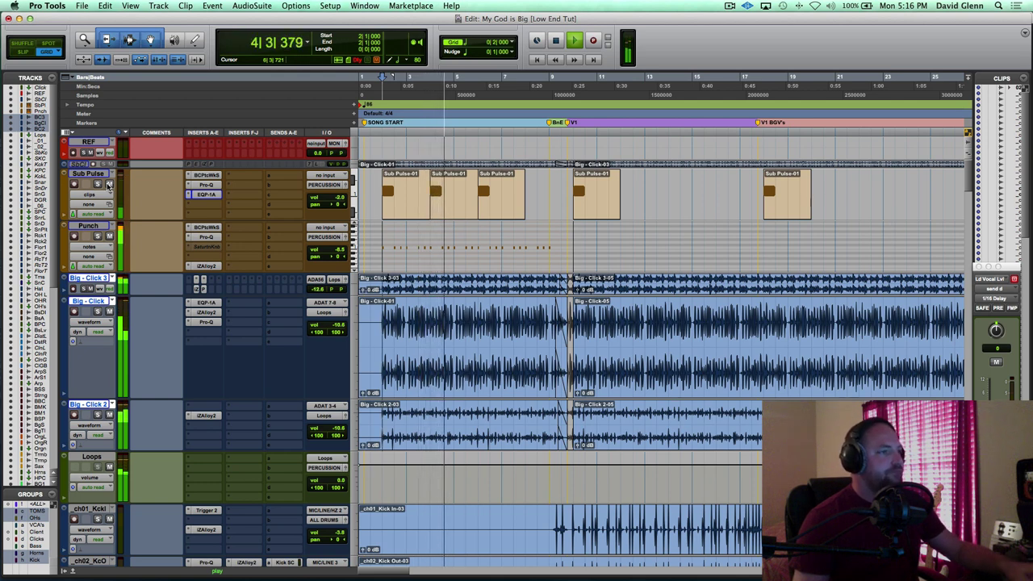
pyautogui.press('space')
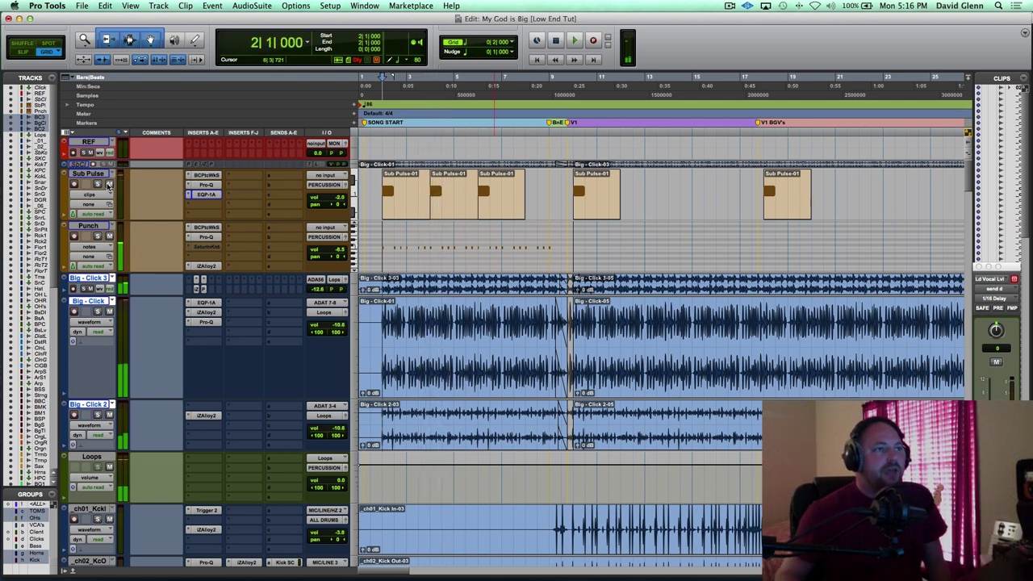